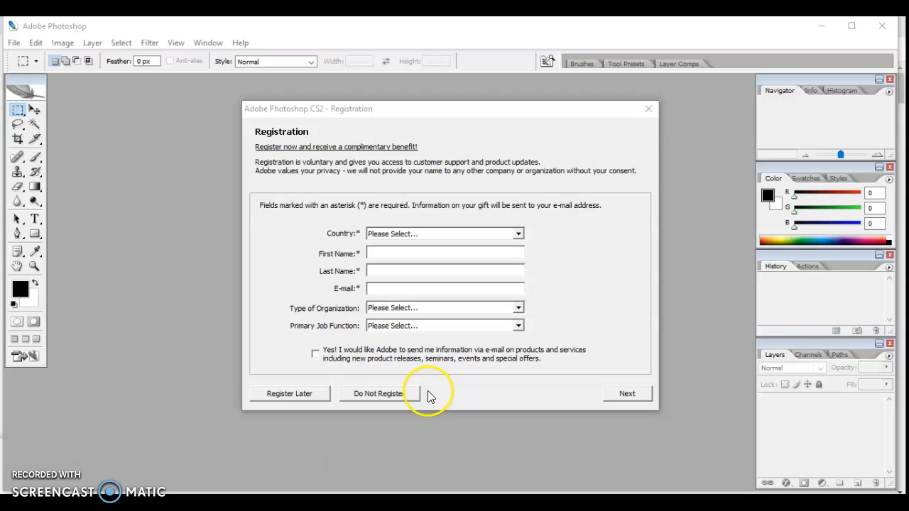
- Decline the product registration and dismiss the Adobe Updater error
{"action": "left_click", "coordinate": [359, 395]}
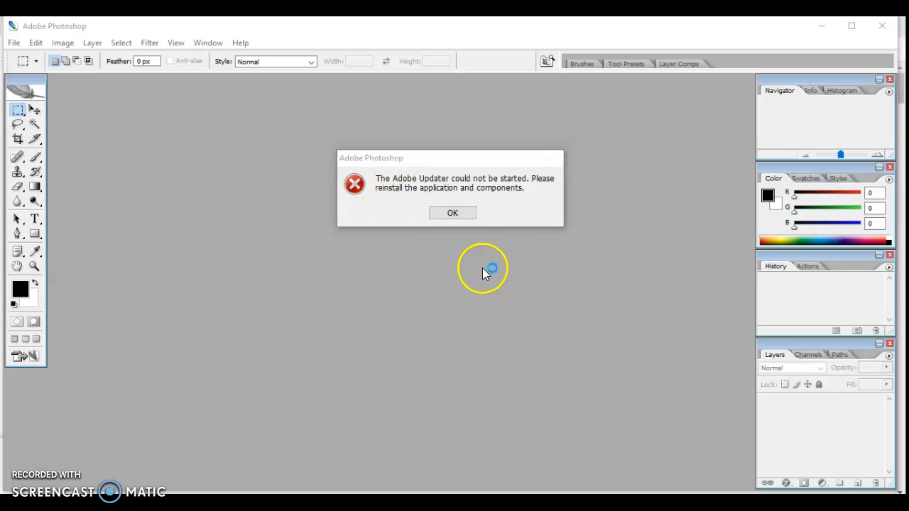
{"action": "left_click", "coordinate": [455, 214]}
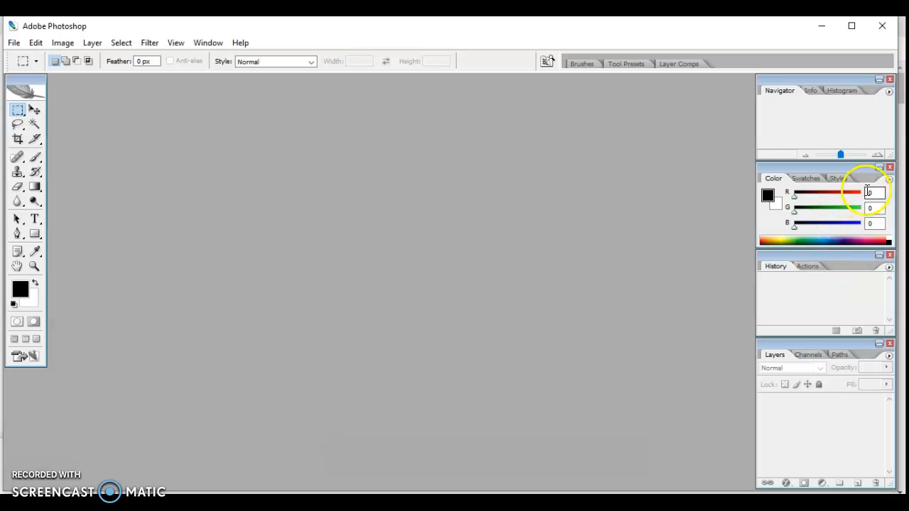
- Close the Color and Navigator palettes, and stack the History palette above the Layers palette with both made taller
{"action": "left_click", "coordinate": [890, 166]}
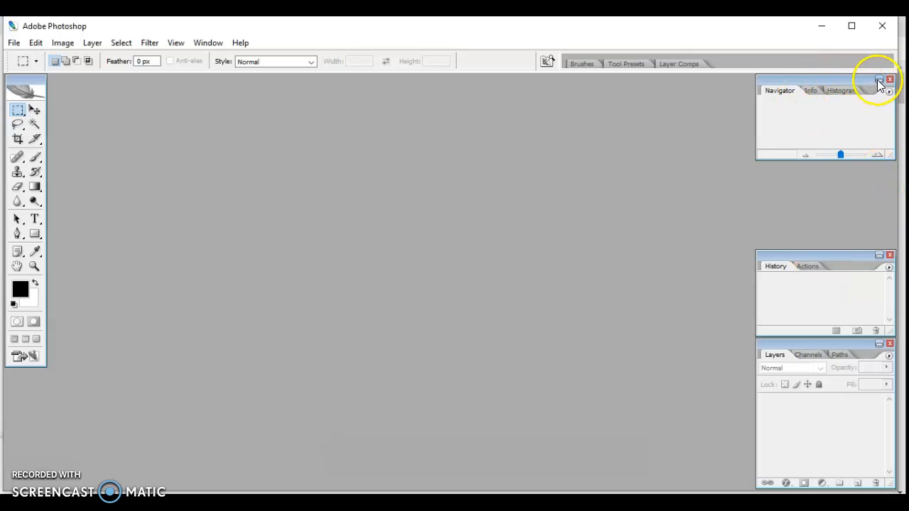
{"action": "left_click", "coordinate": [890, 79]}
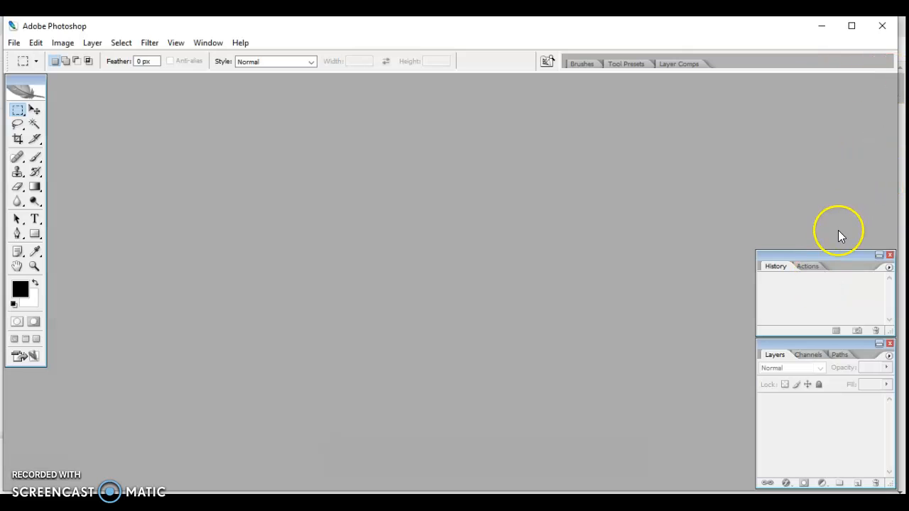
{"action": "left_click_drag", "start_coordinate": [837, 256], "coordinate": [824, 74]}
{"action": "left_click_drag", "start_coordinate": [880, 157], "coordinate": [891, 236]}
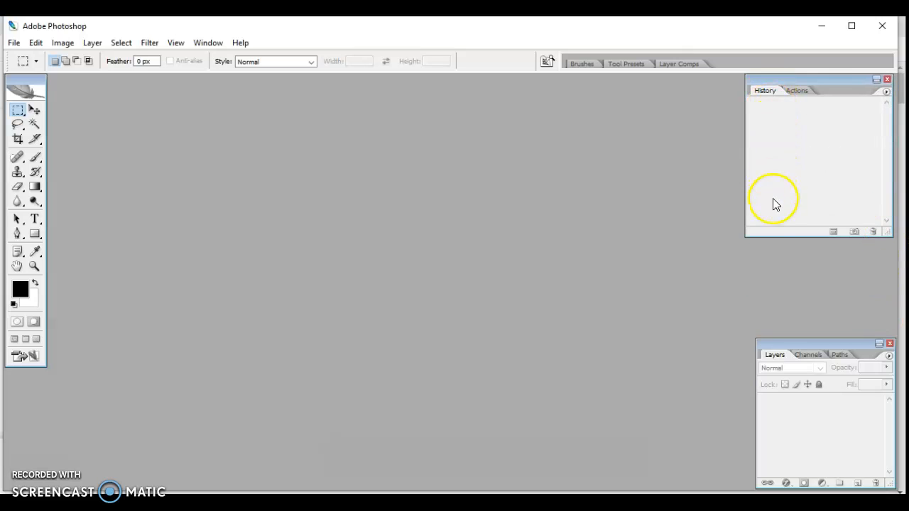
{"action": "left_click_drag", "start_coordinate": [812, 345], "coordinate": [805, 247]}
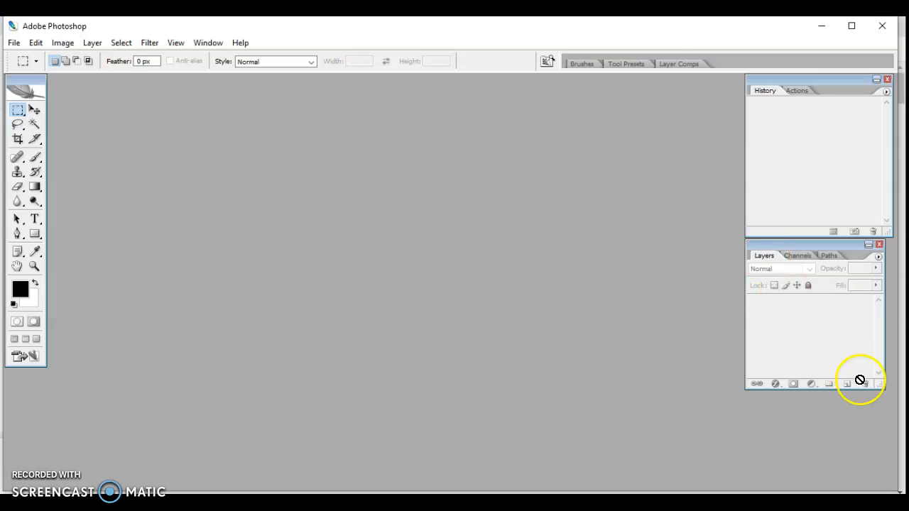
{"action": "left_click_drag", "start_coordinate": [876, 398], "coordinate": [883, 454]}
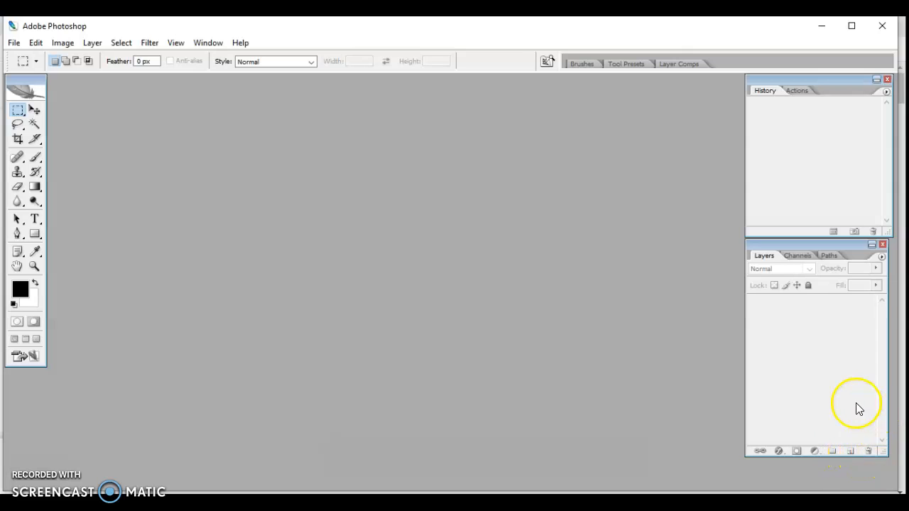
{"action": "left_click", "coordinate": [868, 463]}
- Start opening an image file and browse to the Pictures folder under This PC
{"action": "left_click", "coordinate": [13, 43]}
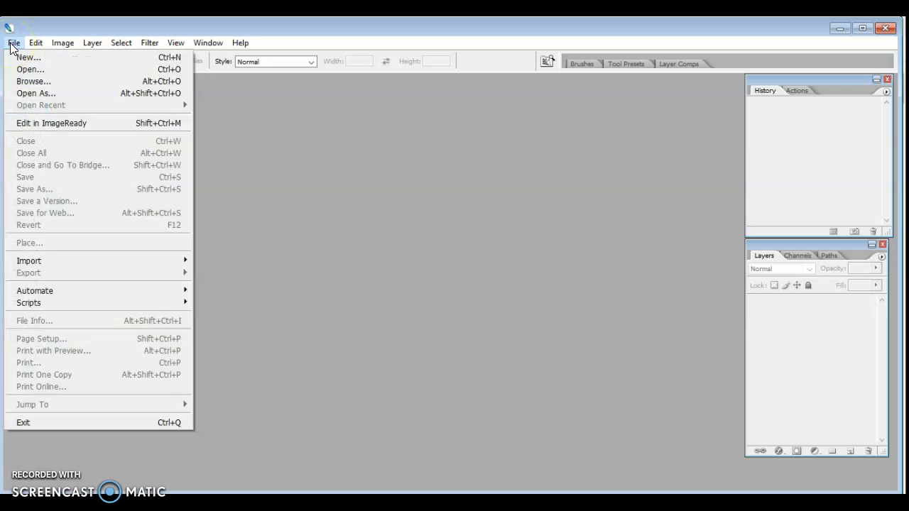
{"action": "left_click", "coordinate": [32, 69]}
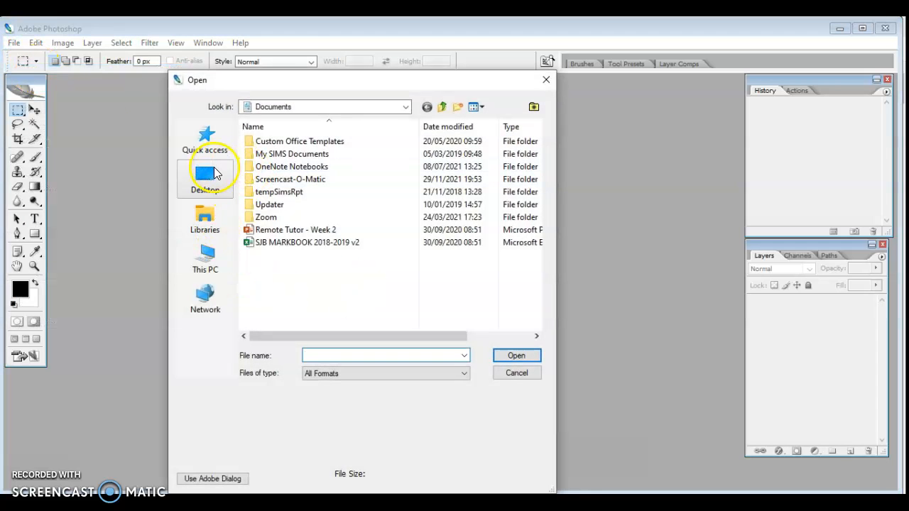
{"action": "left_click", "coordinate": [200, 263]}
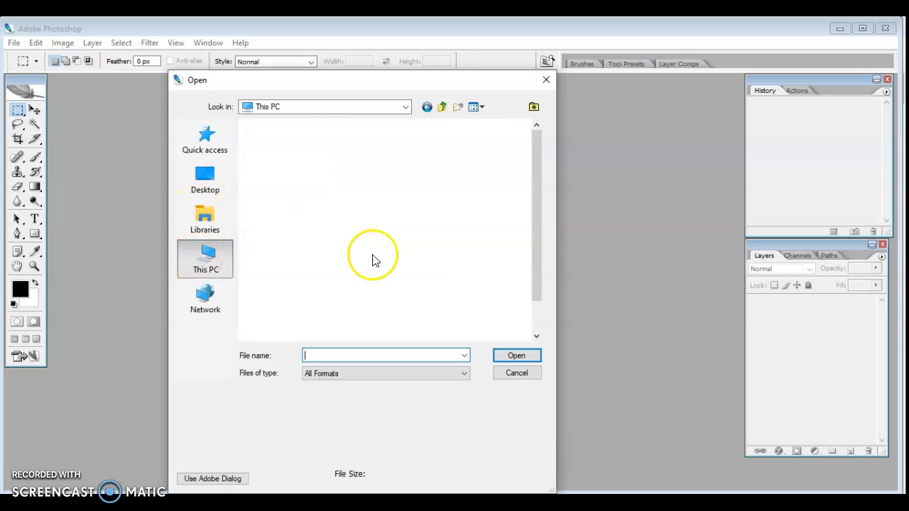
{"action": "scroll", "coordinate": [359, 206], "scroll_direction": "down", "scroll_amount": 3}
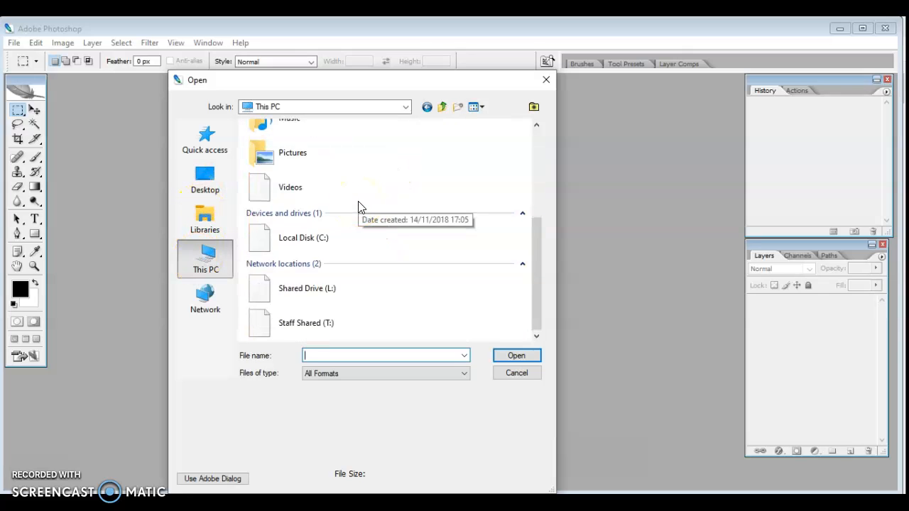
{"action": "left_click", "coordinate": [272, 153]}
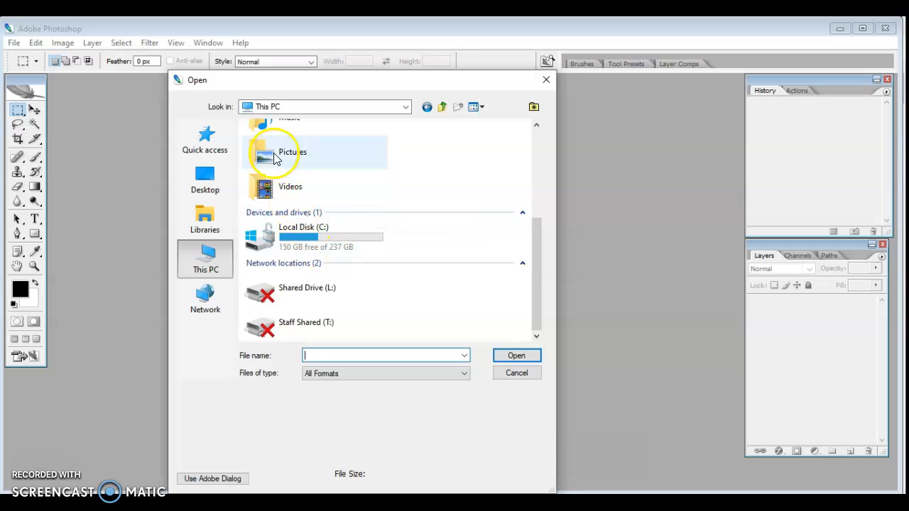
{"action": "double_click", "coordinate": [272, 153]}
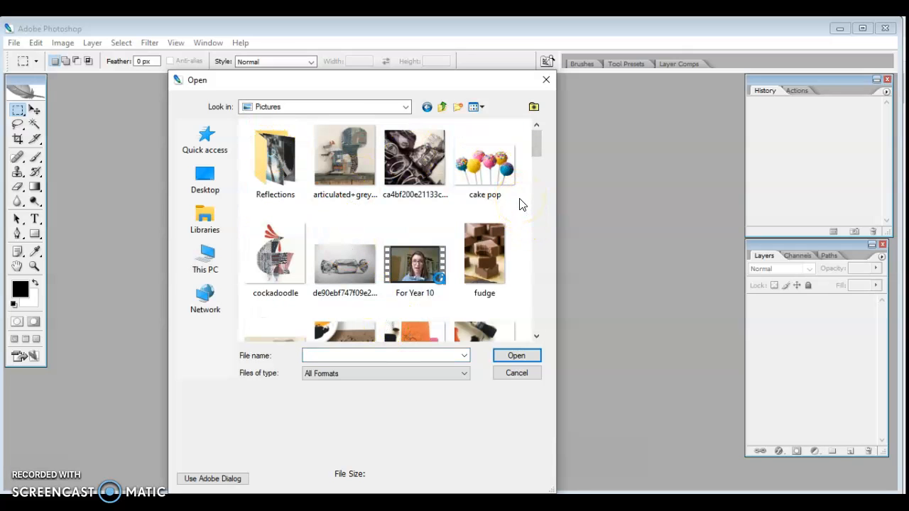
- Find the cake pop image in the Pictures folder and open it, leaving it as is without color management
{"action": "left_click", "coordinate": [473, 208]}
{"action": "left_click", "coordinate": [345, 189]}
{"action": "left_click", "coordinate": [502, 163]}
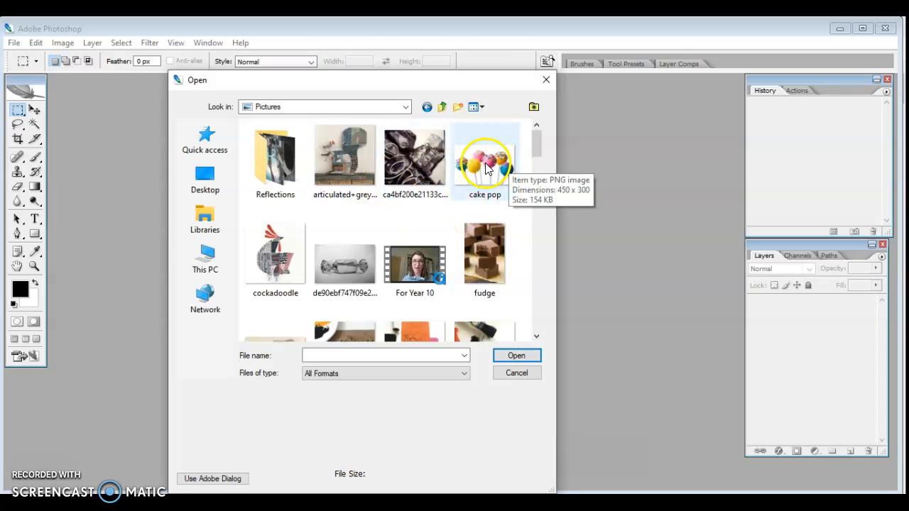
{"action": "scroll", "coordinate": [486, 166], "scroll_direction": "down", "scroll_amount": 15}
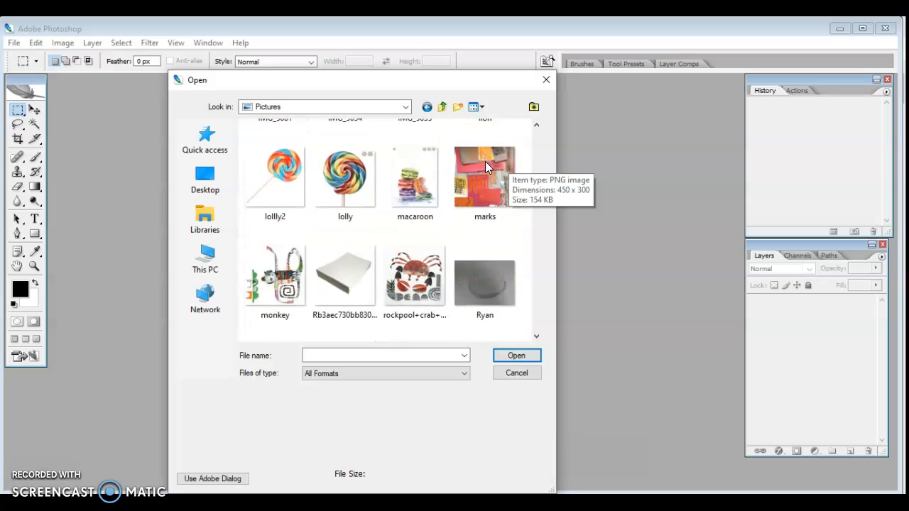
{"action": "scroll", "coordinate": [485, 163], "scroll_direction": "down", "scroll_amount": 10}
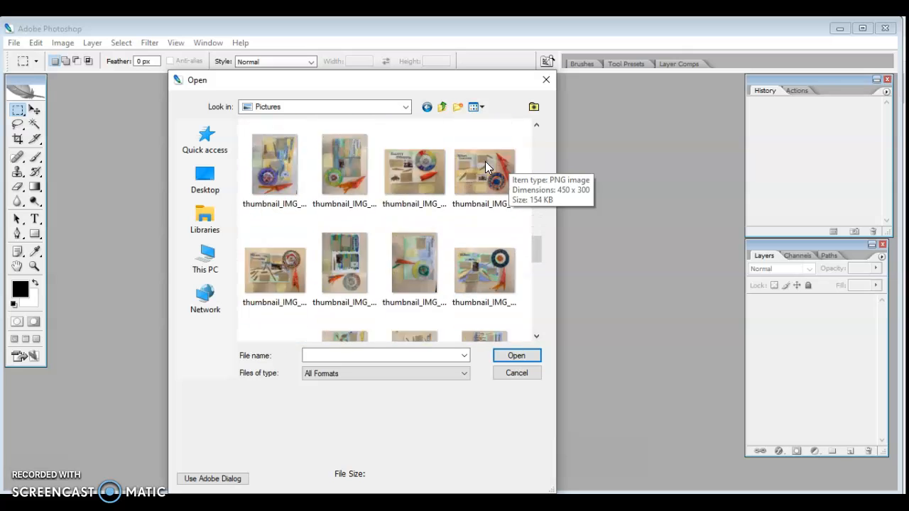
{"action": "scroll", "coordinate": [485, 165], "scroll_direction": "down", "scroll_amount": 2}
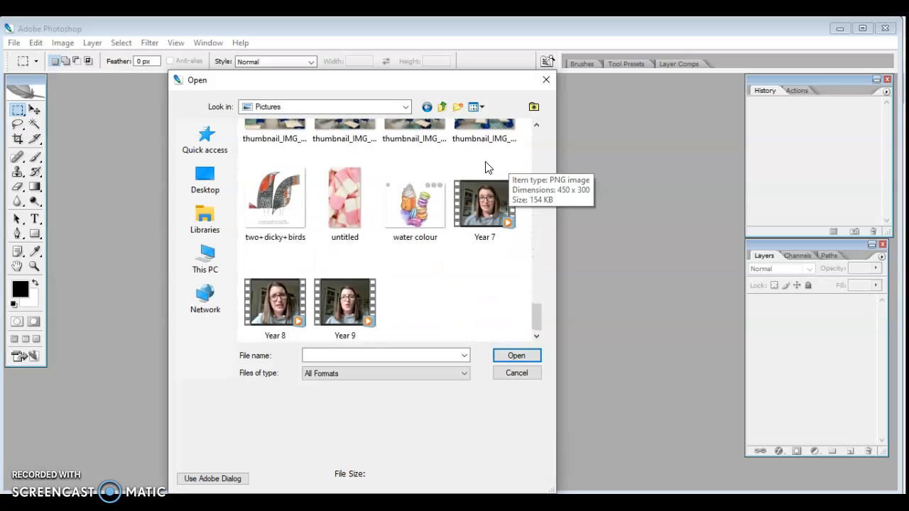
{"action": "scroll", "coordinate": [488, 167], "scroll_direction": "up", "scroll_amount": 1}
{"action": "scroll", "coordinate": [485, 164], "scroll_direction": "up", "scroll_amount": 15}
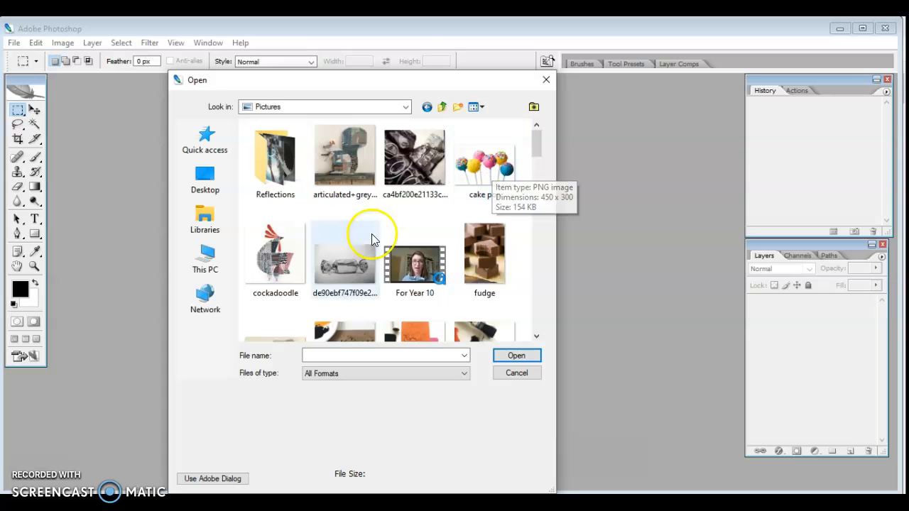
{"action": "double_click", "coordinate": [485, 160]}
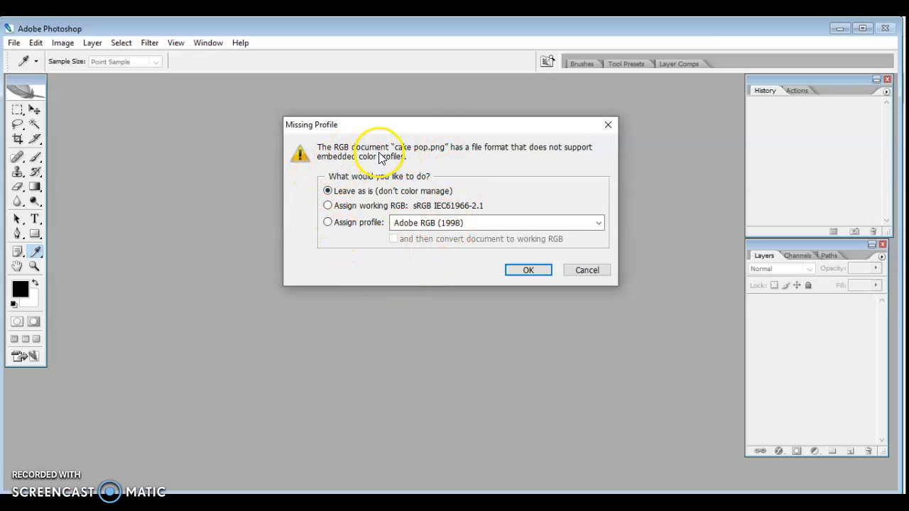
{"action": "left_click", "coordinate": [529, 270]}
{"action": "key", "text": "m"}
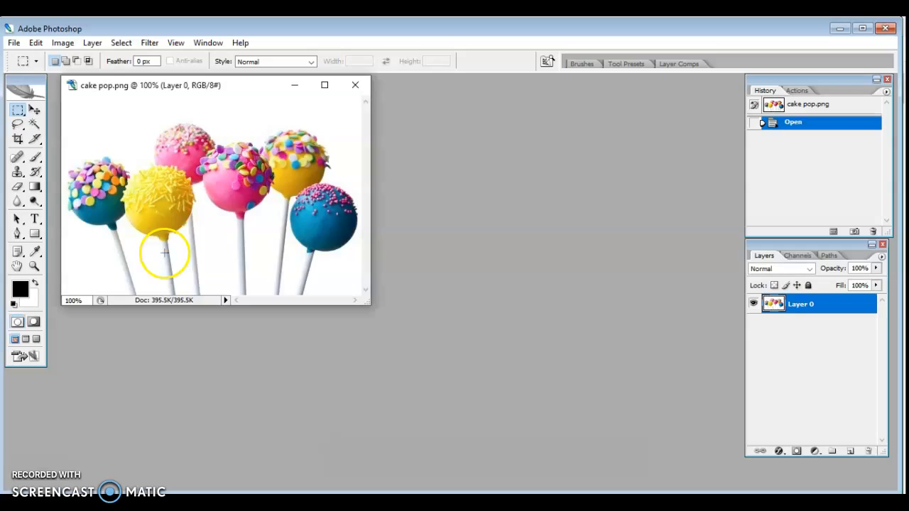
- Move the cake pop.png window nearer the middle of the workspace and maximise it
{"action": "left_click_drag", "start_coordinate": [237, 89], "coordinate": [267, 99]}
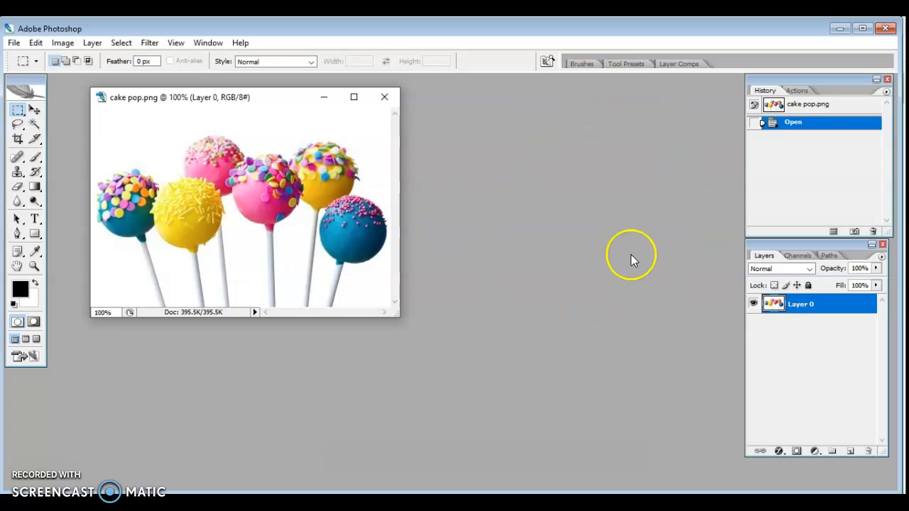
{"action": "left_click_drag", "start_coordinate": [270, 102], "coordinate": [348, 105]}
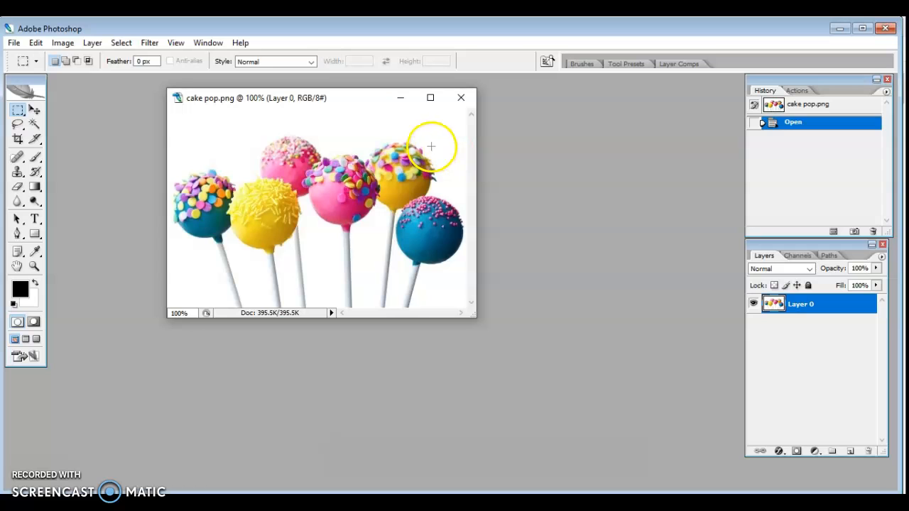
{"action": "left_click", "coordinate": [430, 97]}
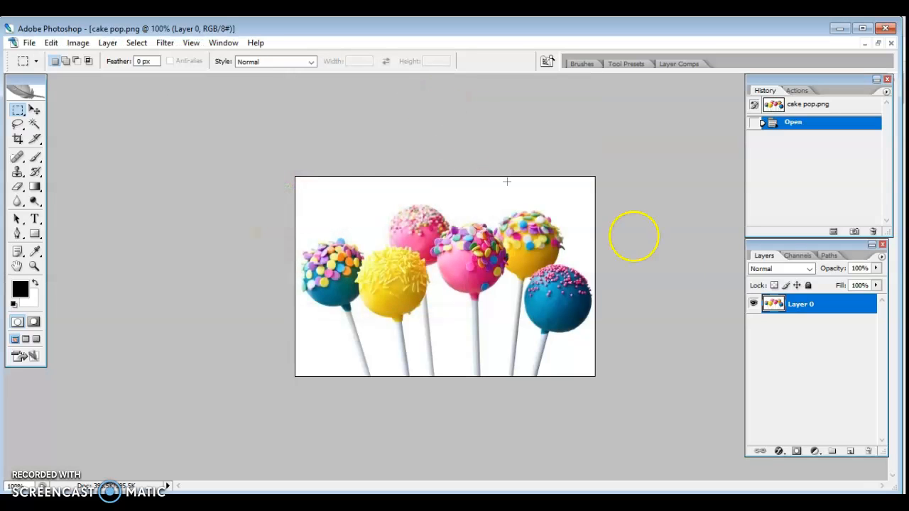
{"action": "left_click", "coordinate": [877, 43]}
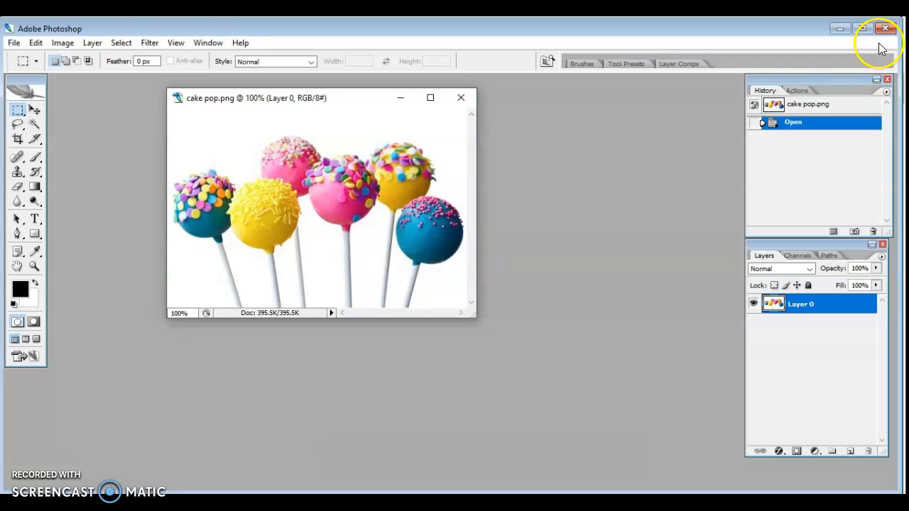
{"action": "left_click", "coordinate": [430, 99]}
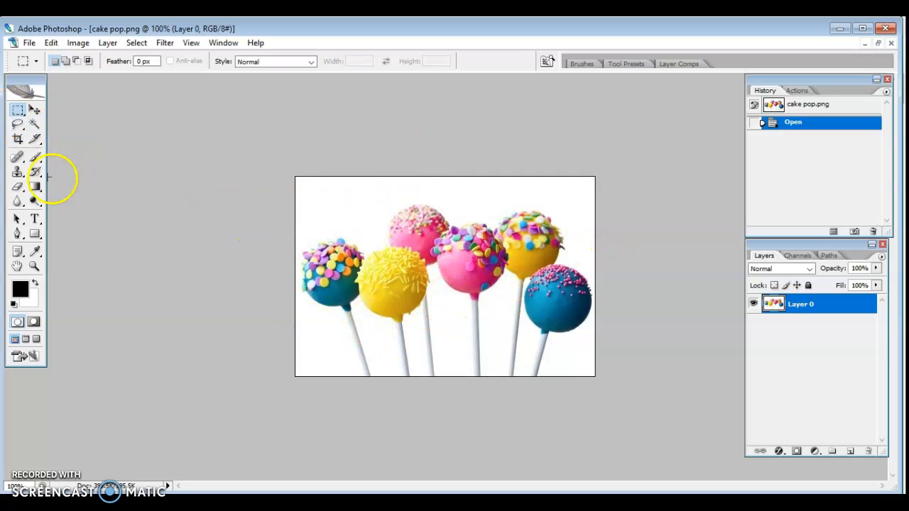
- Examine the cake pops with the Zoom tool by enlarging the view to 300% and returning it to 100%
{"action": "left_click", "coordinate": [35, 268]}
{"action": "left_click", "coordinate": [440, 264]}
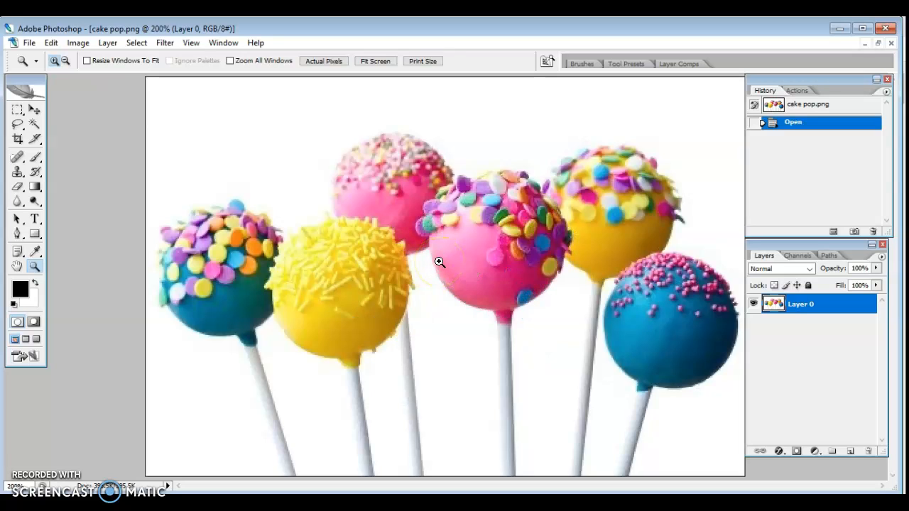
{"action": "left_click", "coordinate": [266, 173]}
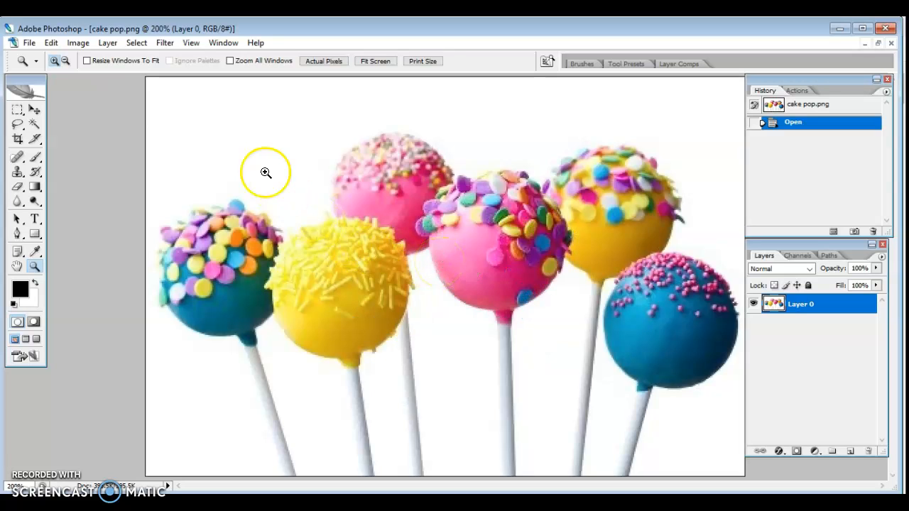
{"action": "right_click", "coordinate": [265, 172]}
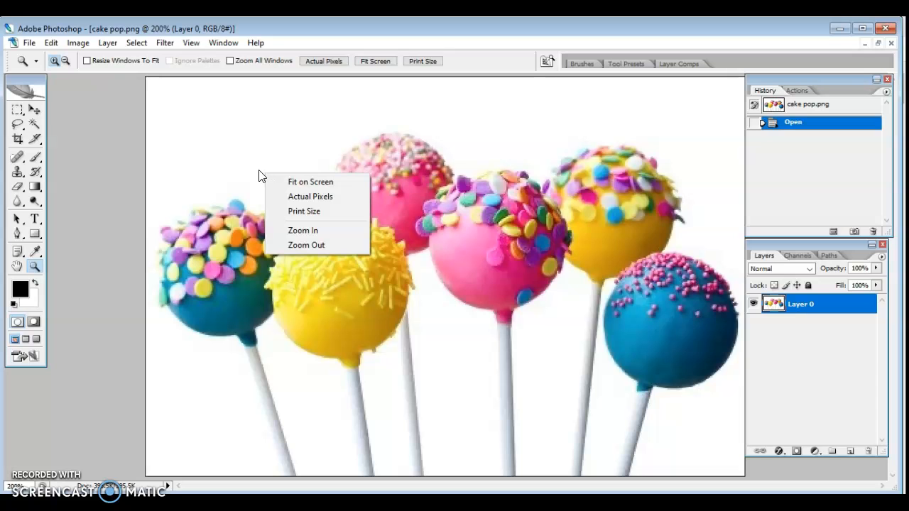
{"action": "left_click", "coordinate": [329, 229]}
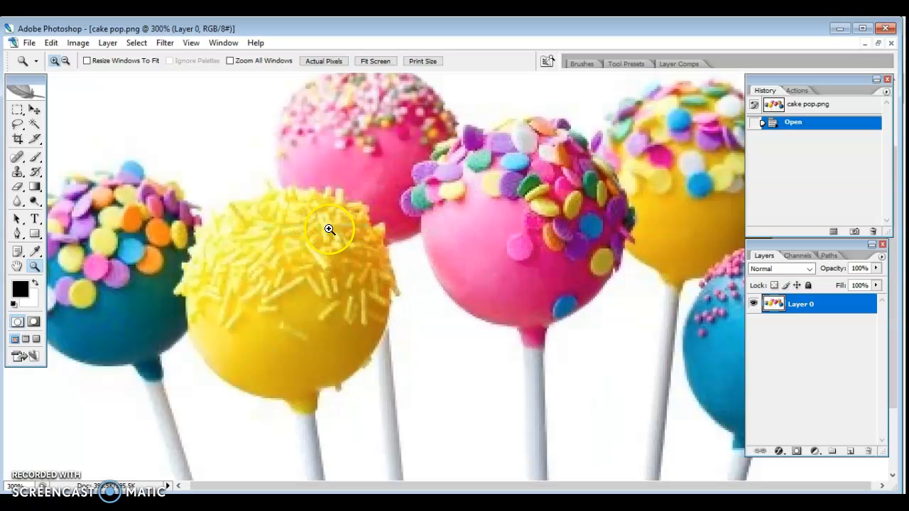
{"action": "right_click", "coordinate": [297, 213]}
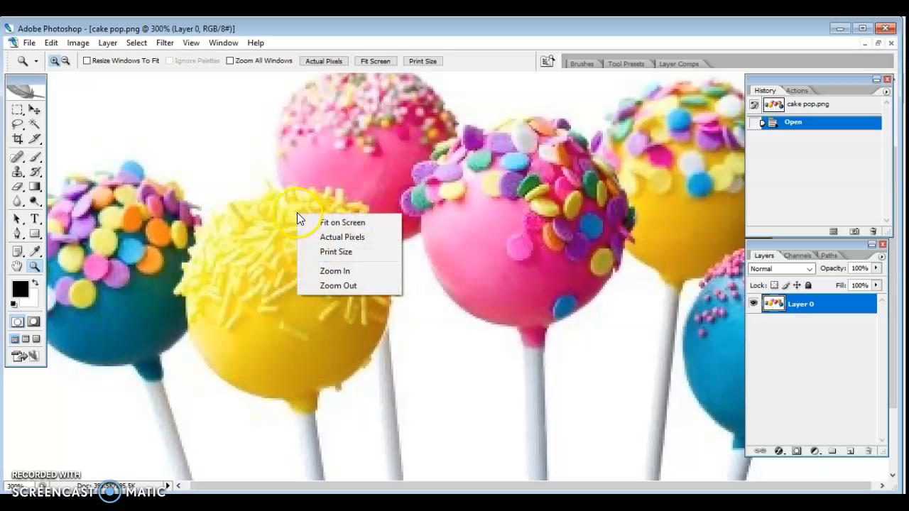
{"action": "left_click", "coordinate": [341, 288]}
{"action": "right_click", "coordinate": [318, 256]}
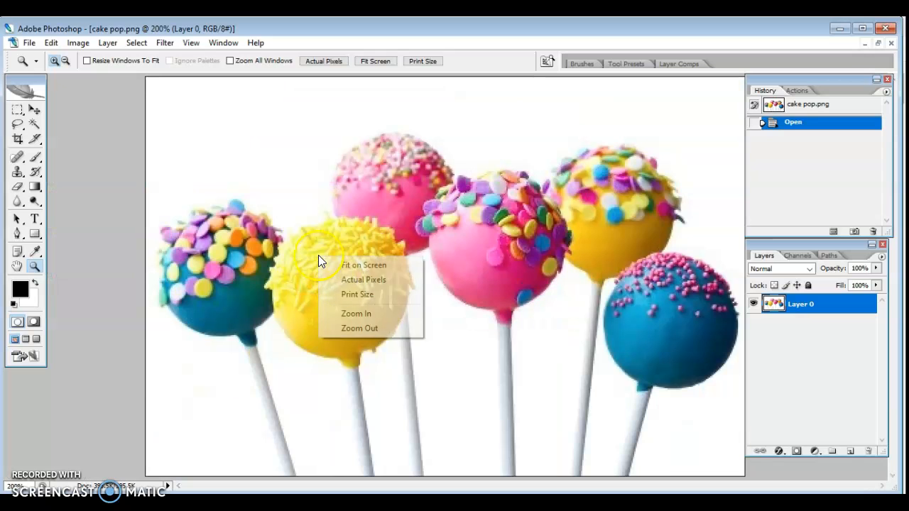
{"action": "left_click", "coordinate": [350, 327]}
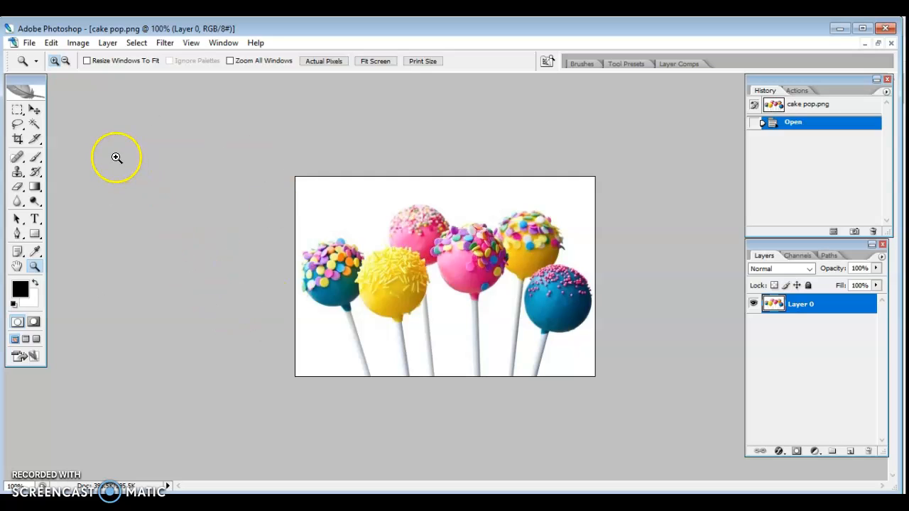
- Select the white background around the group of cake pops with the Magic Wand and delete it
{"action": "left_click", "coordinate": [34, 125]}
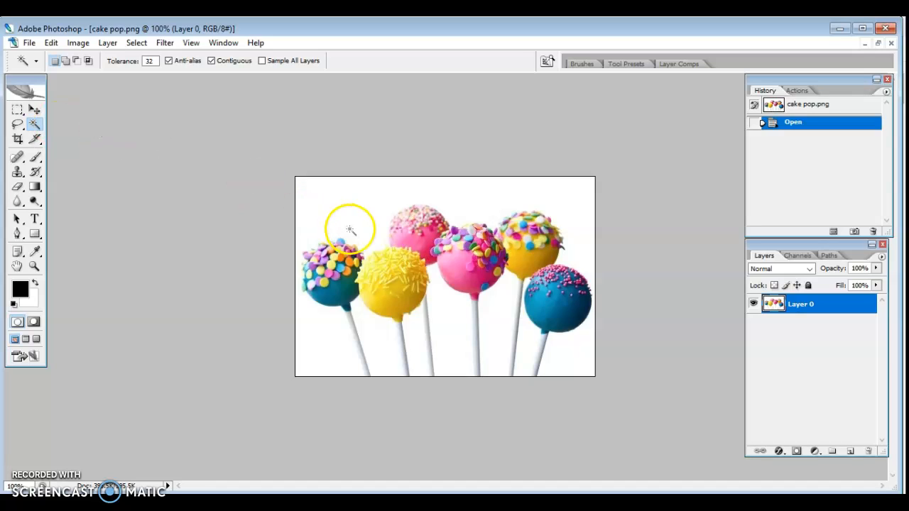
{"action": "left_click", "coordinate": [334, 204]}
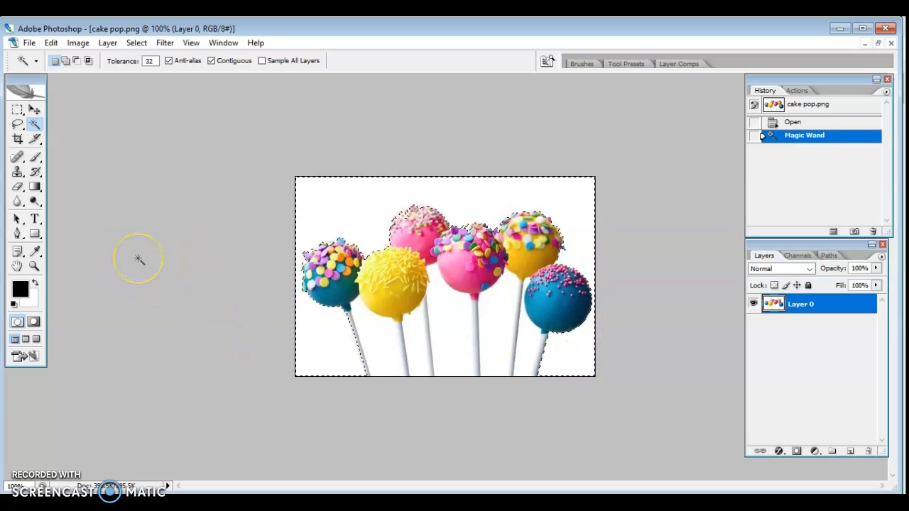
{"action": "key", "text": "Delete"}
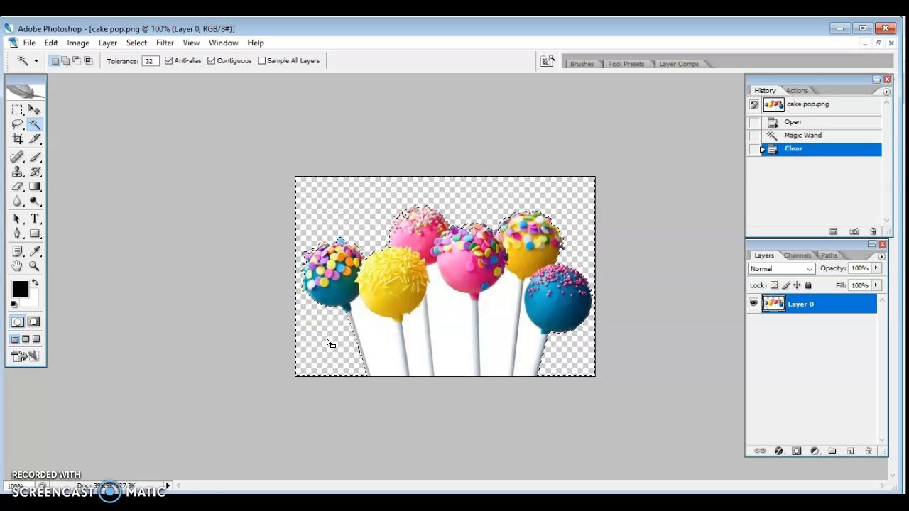
- Drop the current selection and try selecting the white gaps between the sticks one after another with the Magic Wand
{"action": "key", "text": "ctrl+d"}
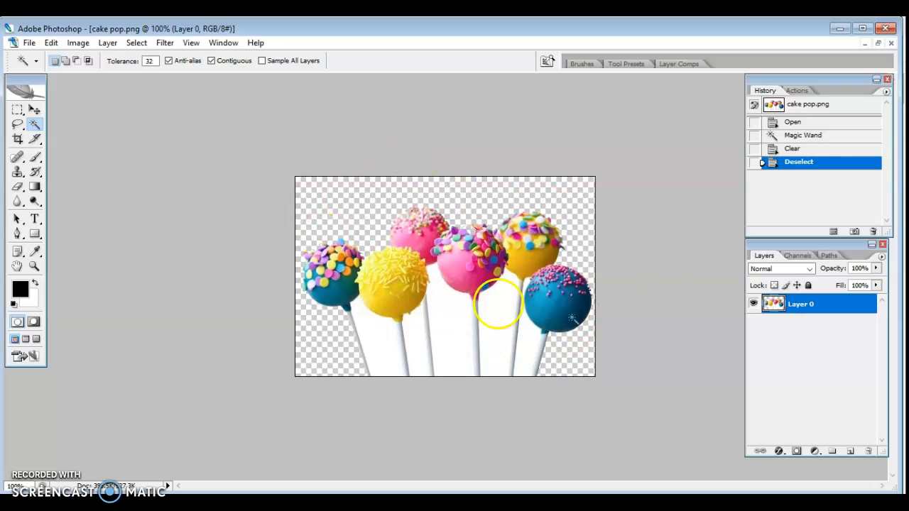
{"action": "left_click", "coordinate": [375, 345]}
{"action": "left_click", "coordinate": [420, 327]}
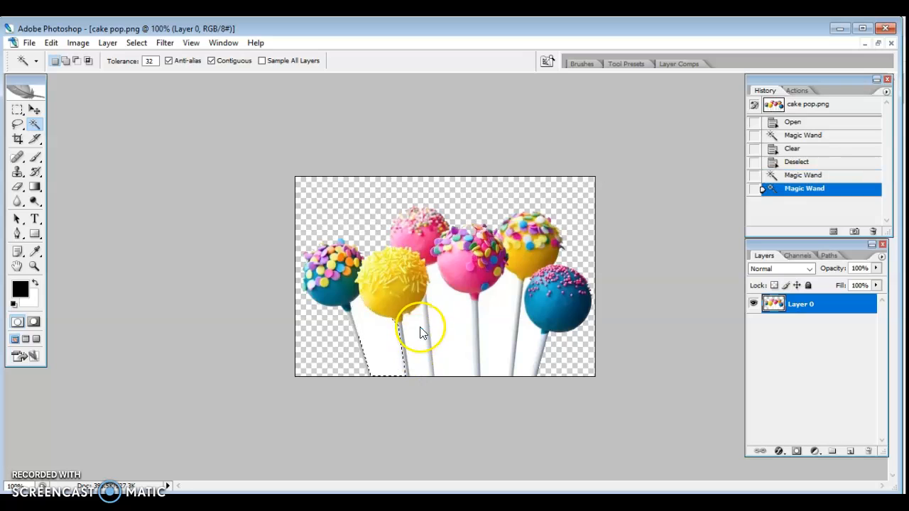
{"action": "left_click", "coordinate": [458, 325]}
{"action": "left_click", "coordinate": [504, 311]}
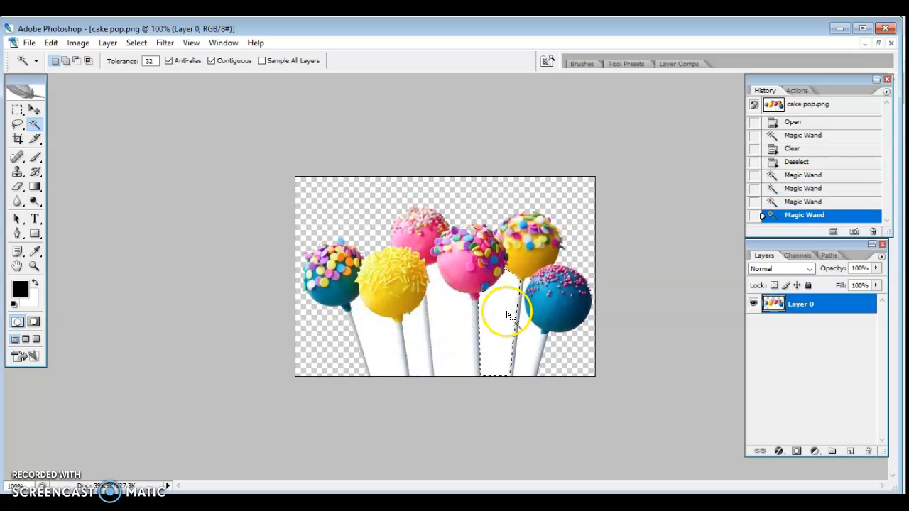
- Select and delete each of the five white gaps between the sticks with the Magic Wand, from the rightmost to the leftmost, and deselect
{"action": "left_click", "coordinate": [531, 341]}
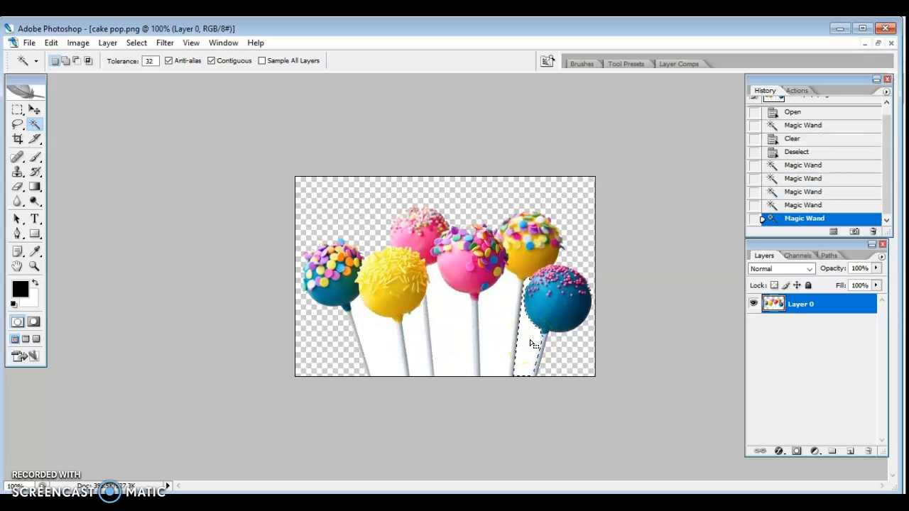
{"action": "key", "text": "Delete"}
{"action": "left_click", "coordinate": [487, 311]}
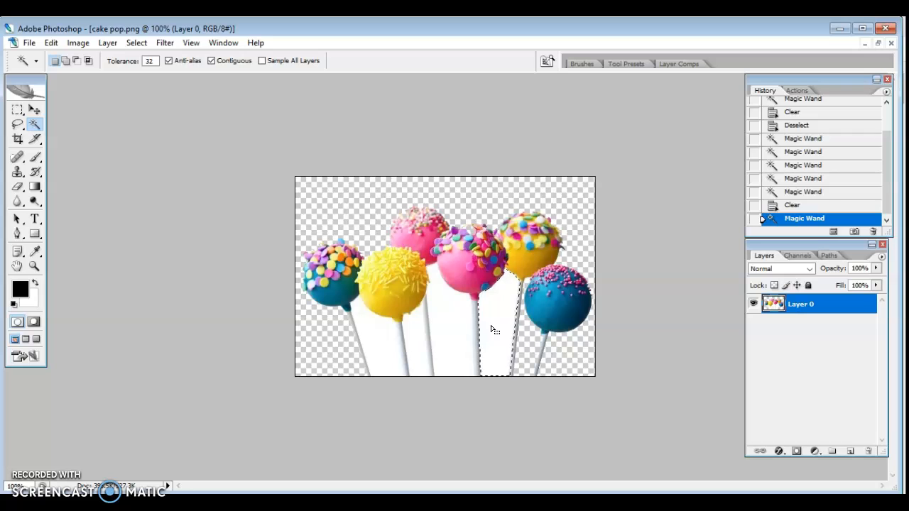
{"action": "key", "text": "Delete"}
{"action": "left_click", "coordinate": [448, 319]}
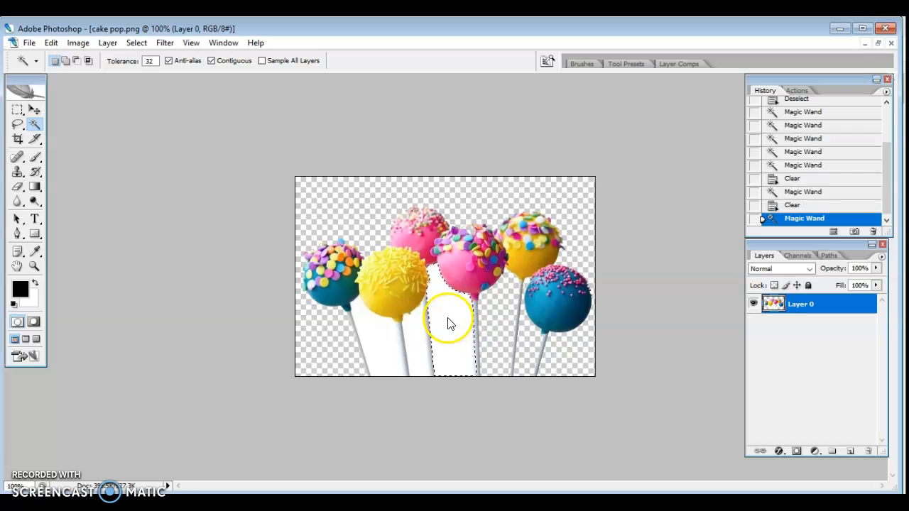
{"action": "key", "text": "Delete"}
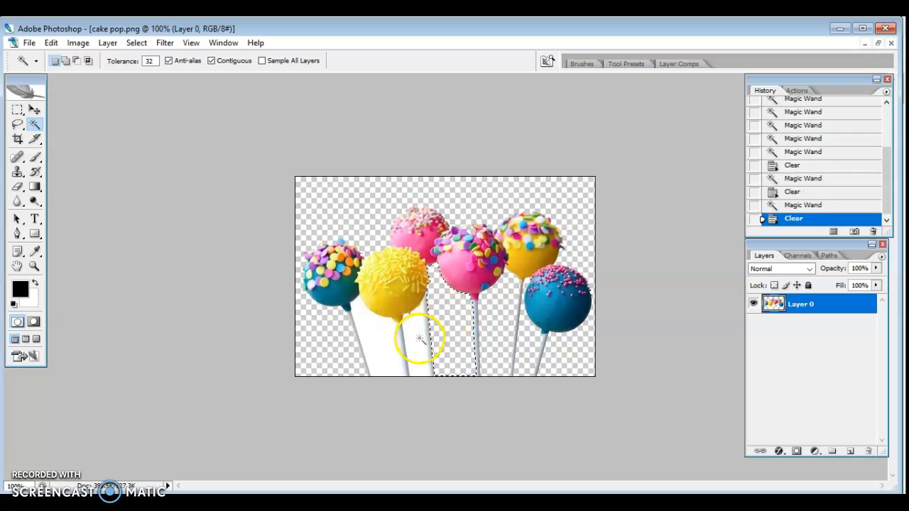
{"action": "left_click", "coordinate": [419, 342]}
{"action": "key", "text": "Delete"}
{"action": "left_click", "coordinate": [378, 338]}
{"action": "key", "text": "Delete"}
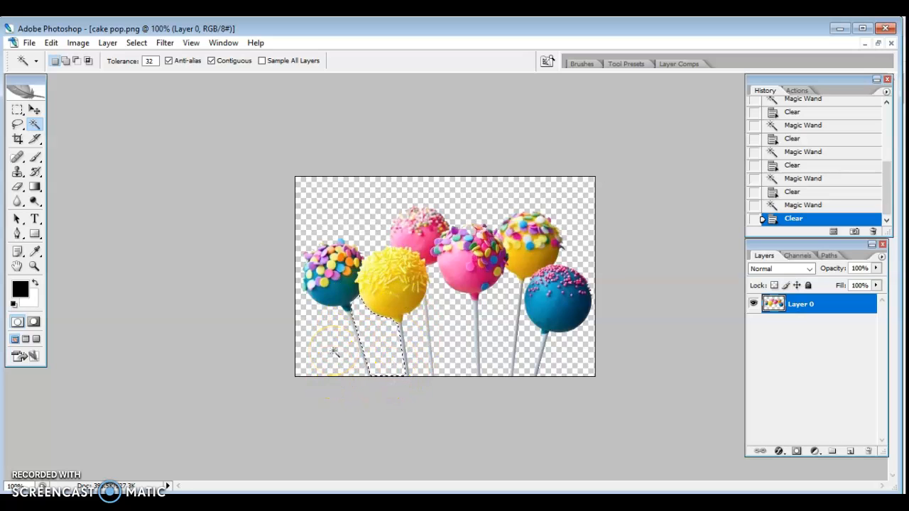
{"action": "key", "text": "ctrl+d"}
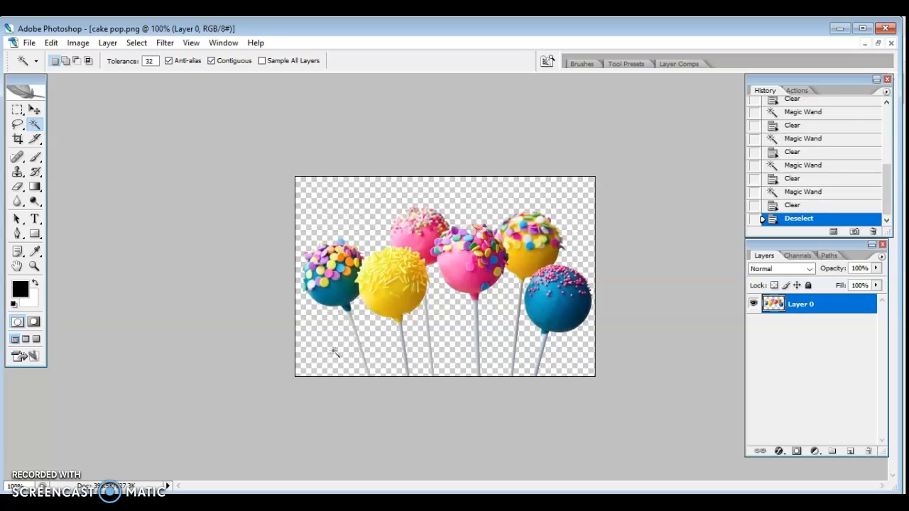
- Shift the cut-out cake pops slightly to the right on the canvas with the Move tool
{"action": "left_click", "coordinate": [34, 110]}
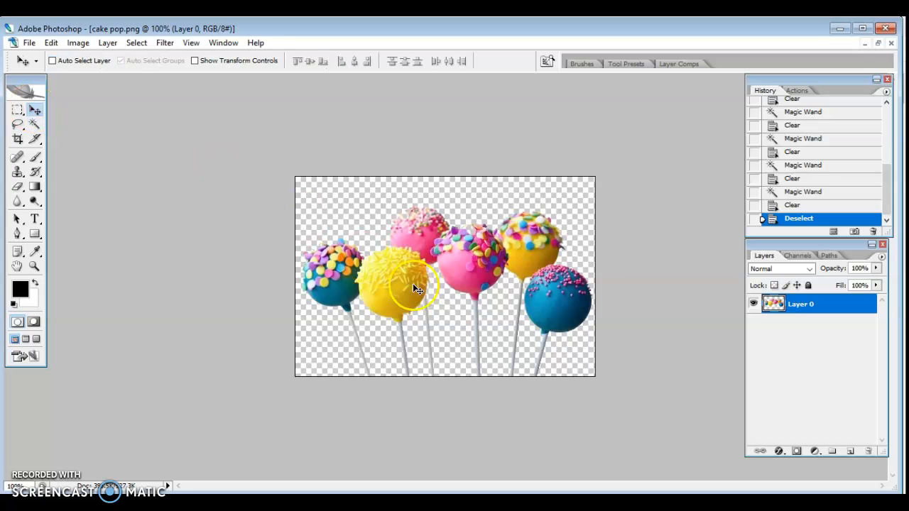
{"action": "mouse_move", "coordinate": [397, 284]}
{"action": "left_mouse_down"}
{"action": "mouse_move", "coordinate": [438, 285]}
{"action": "mouse_move", "coordinate": [360, 260]}
{"action": "mouse_move", "coordinate": [445, 284]}
{"action": "mouse_move", "coordinate": [333, 267]}
{"action": "mouse_move", "coordinate": [411, 233]}
{"action": "mouse_move", "coordinate": [392, 319]}
{"action": "mouse_move", "coordinate": [386, 258]}
{"action": "mouse_move", "coordinate": [400, 268]}
{"action": "mouse_move", "coordinate": [399, 281]}
{"action": "left_mouse_up"}
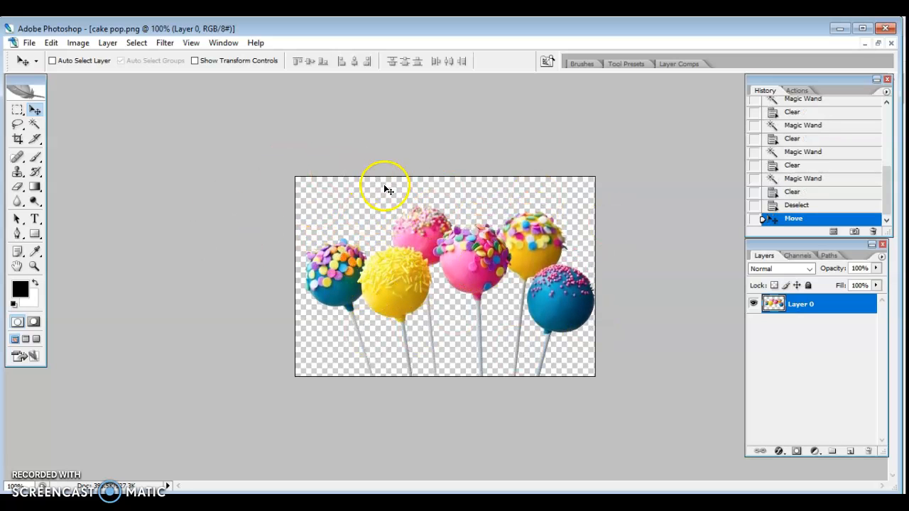